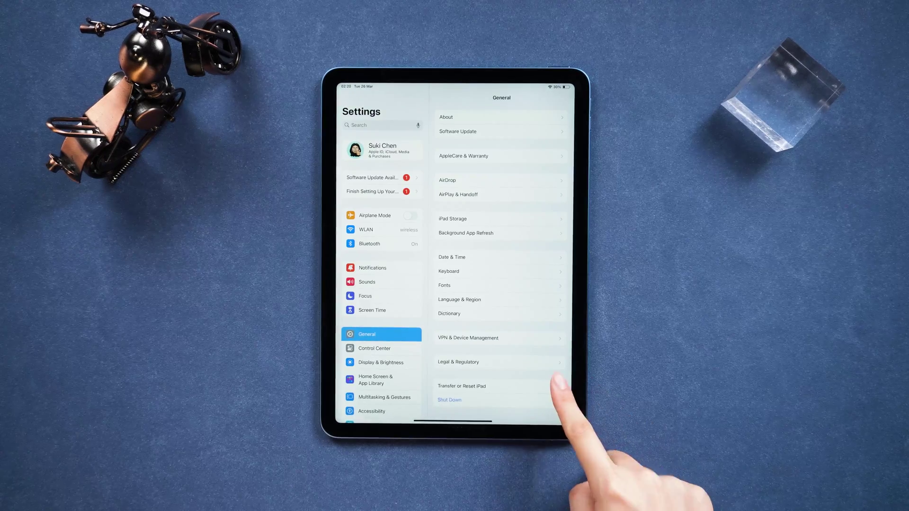
Step: Confirm Erase All Content and Settings from Transfer or Reset iPad, accepting the Erase iPad alert
click(551, 386)
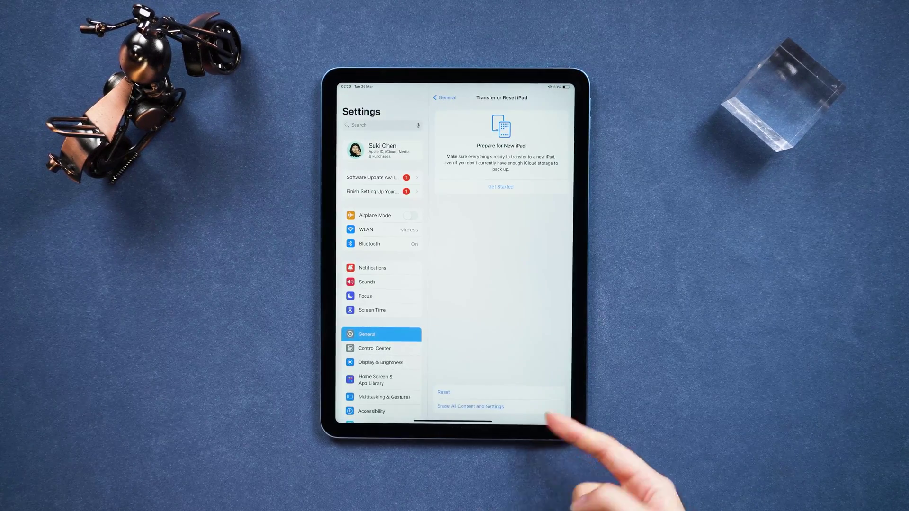
click(470, 407)
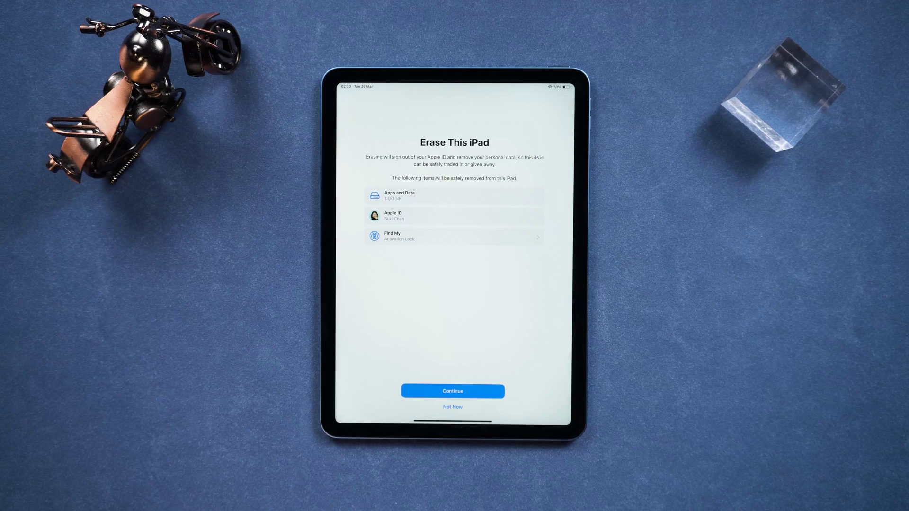
click(484, 392)
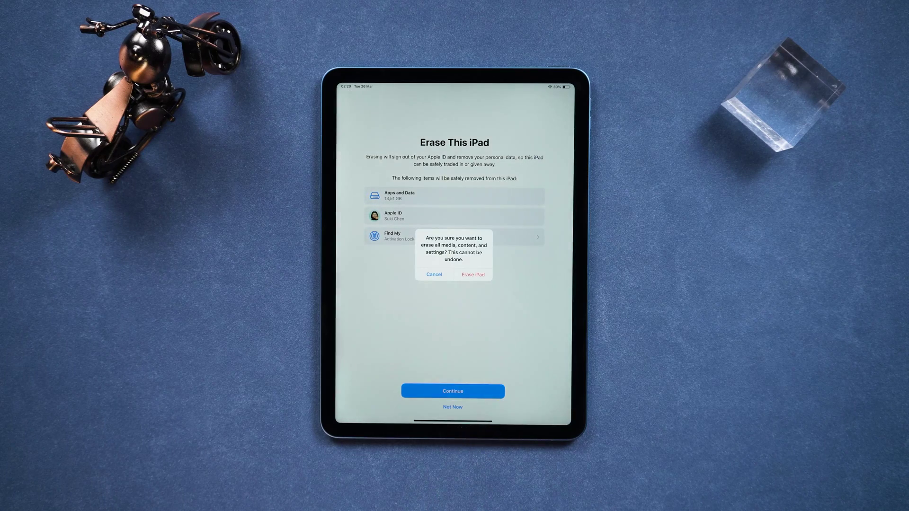
click(473, 274)
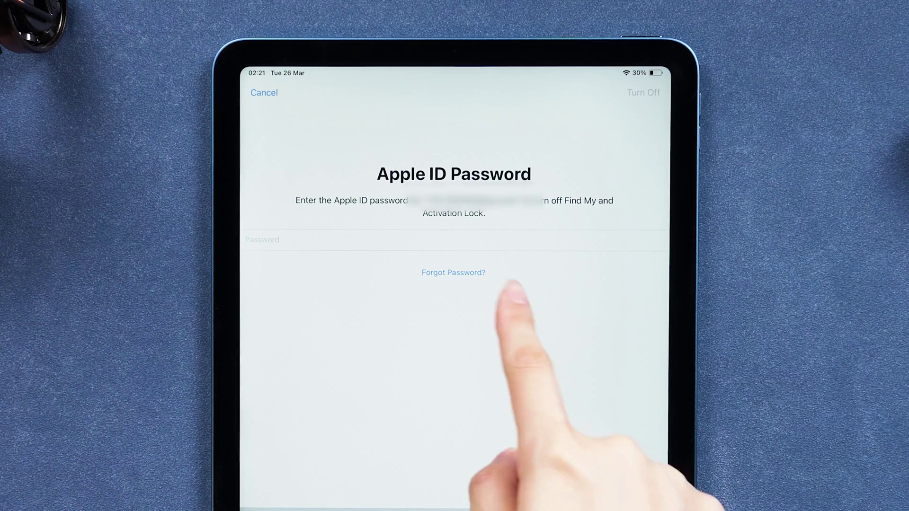
Step: Choose Forgot Password? at the Apple ID password prompt
click(453, 272)
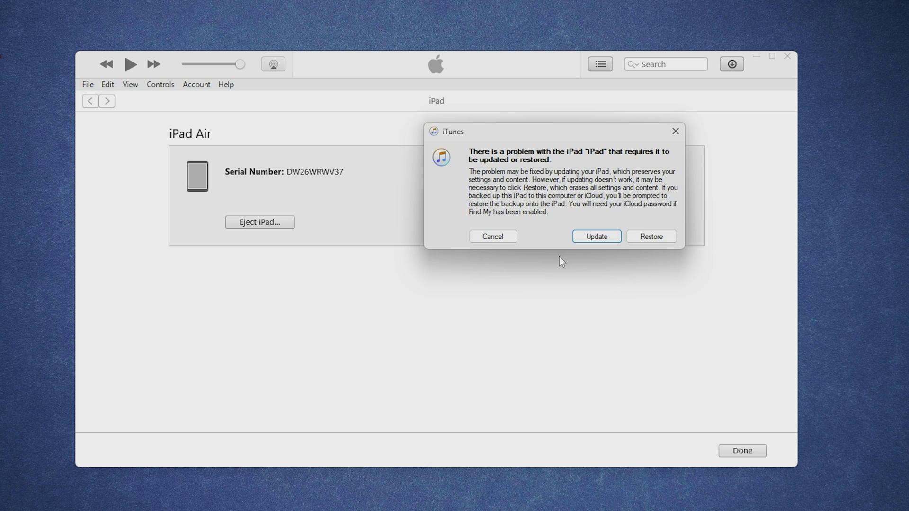
Step: Choose Restore in iTunes and resume the stopped iPad Software Update download
click(651, 237)
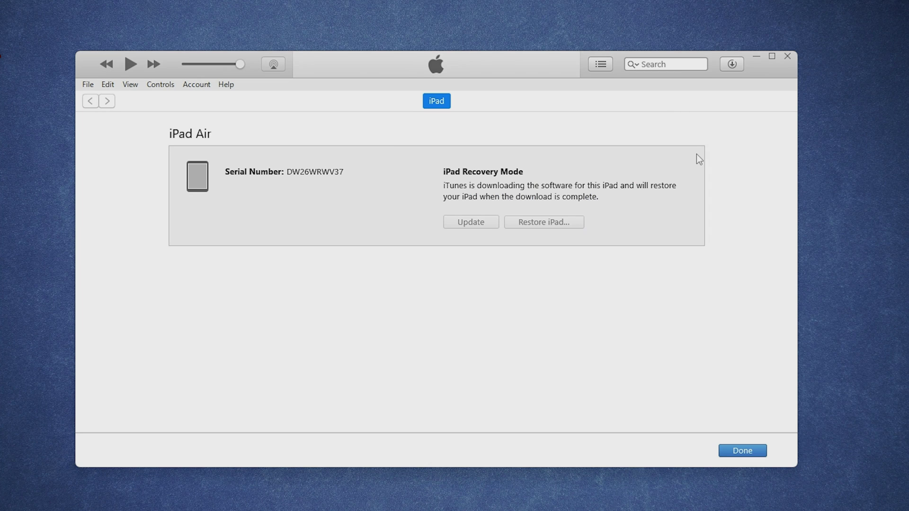
click(726, 64)
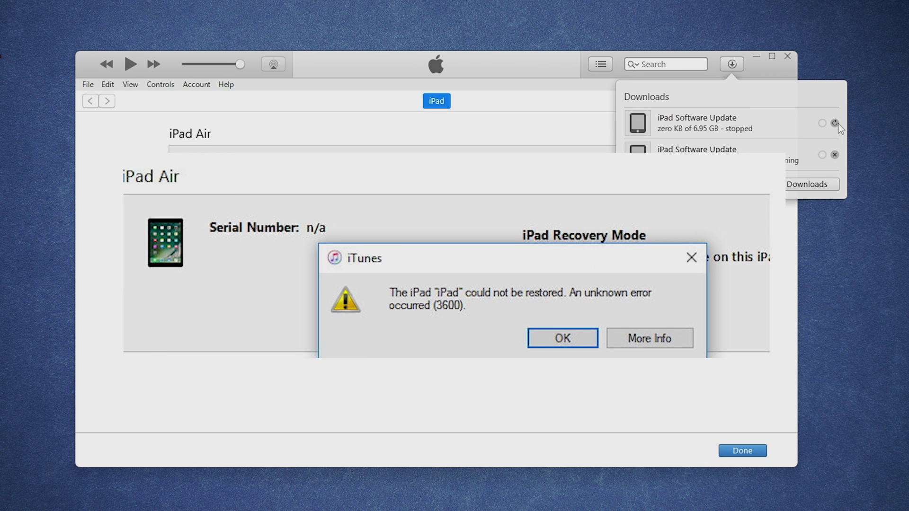
click(836, 122)
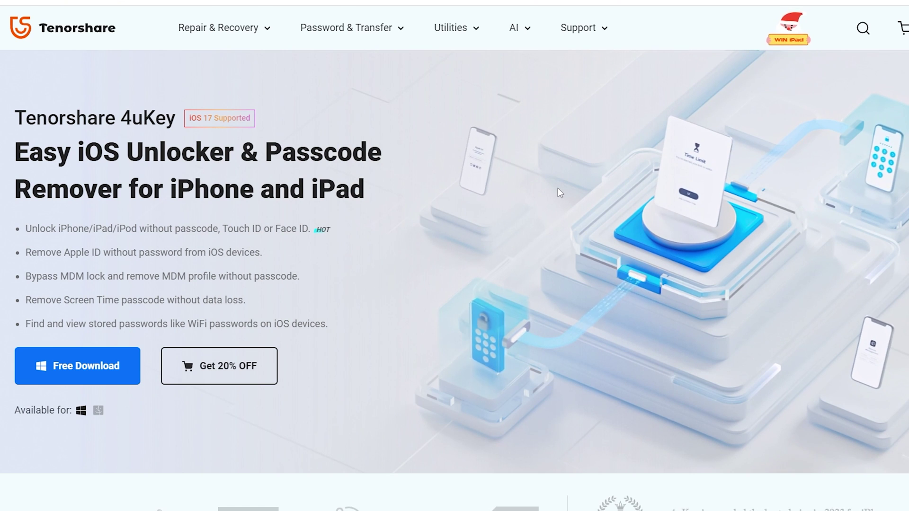
scroll(558, 188, down, 10)
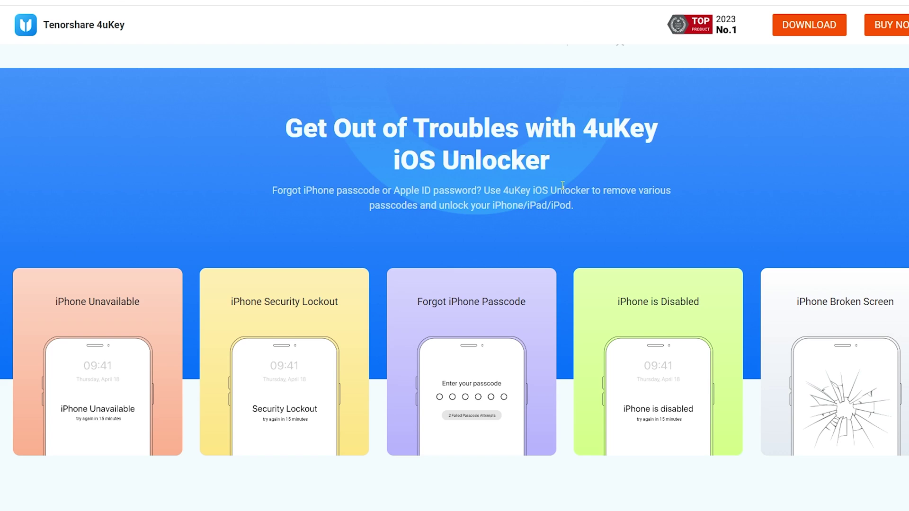
scroll(563, 184, down, 2)
scroll(563, 185, down, 5)
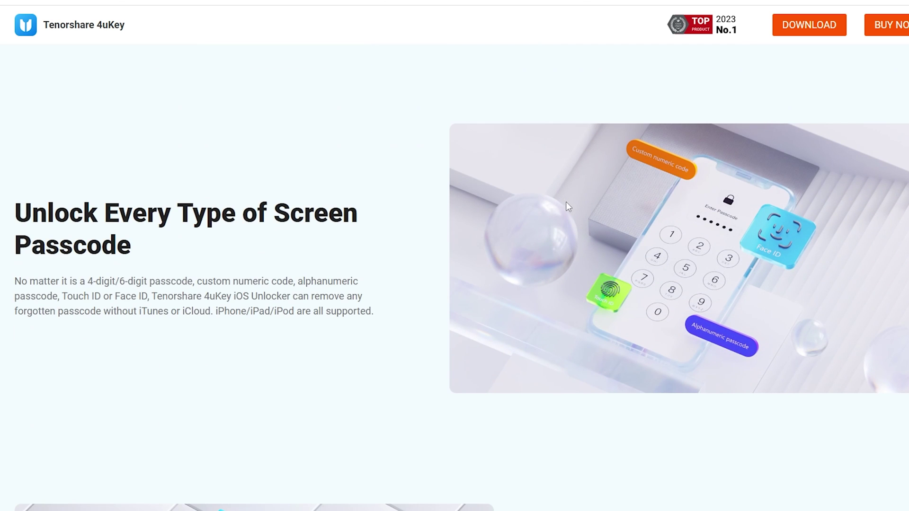
scroll(566, 203, down, 5)
scroll(569, 213, down, 5)
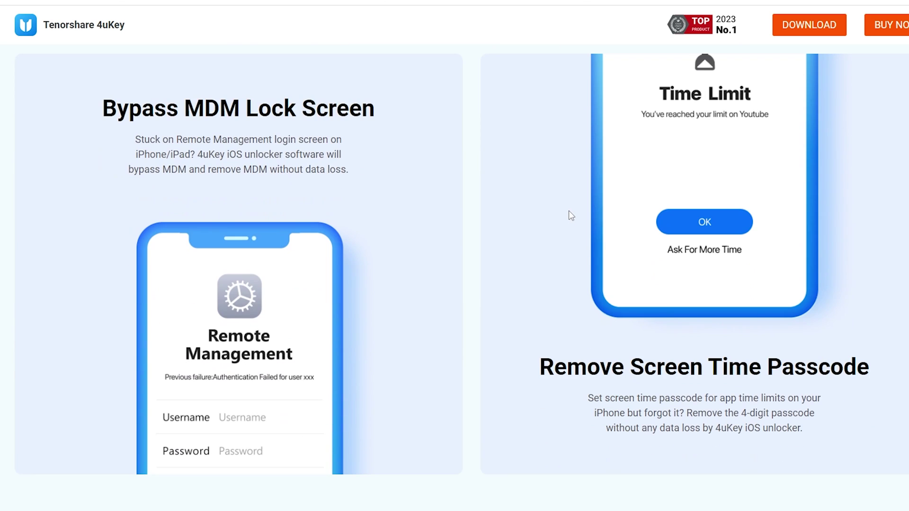
scroll(568, 214, down, 5)
scroll(562, 206, down, 3)
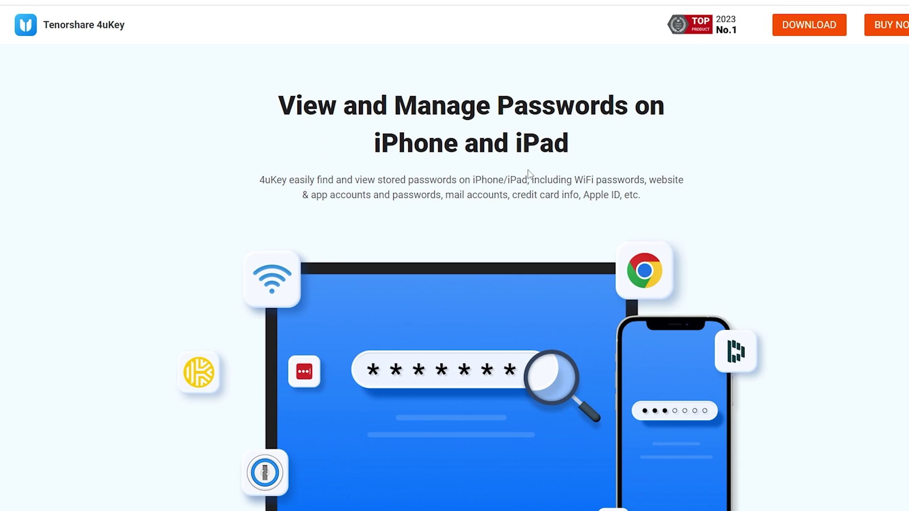
scroll(558, 185, down, 4)
scroll(556, 188, down, 4)
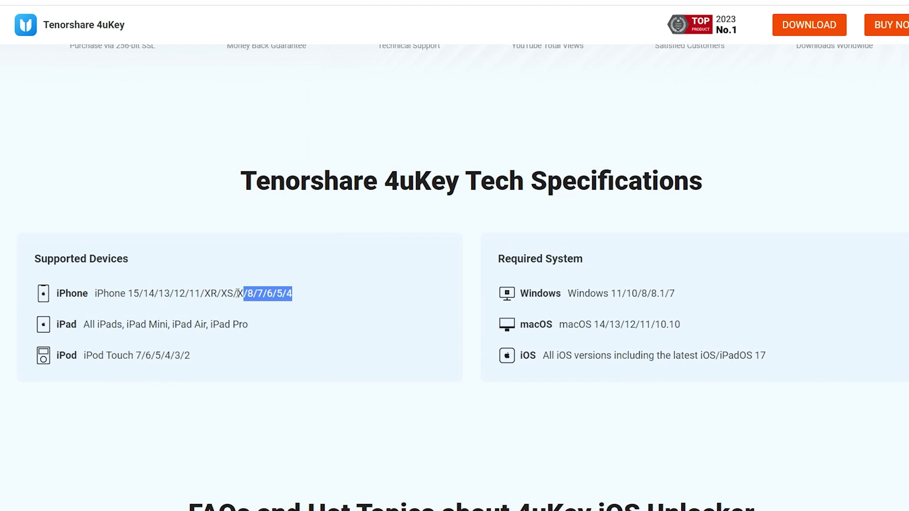
Step: Highlight, then deselect, the supported iPhone models list on the 4uKey page
drag(240, 293, 137, 294)
click(202, 342)
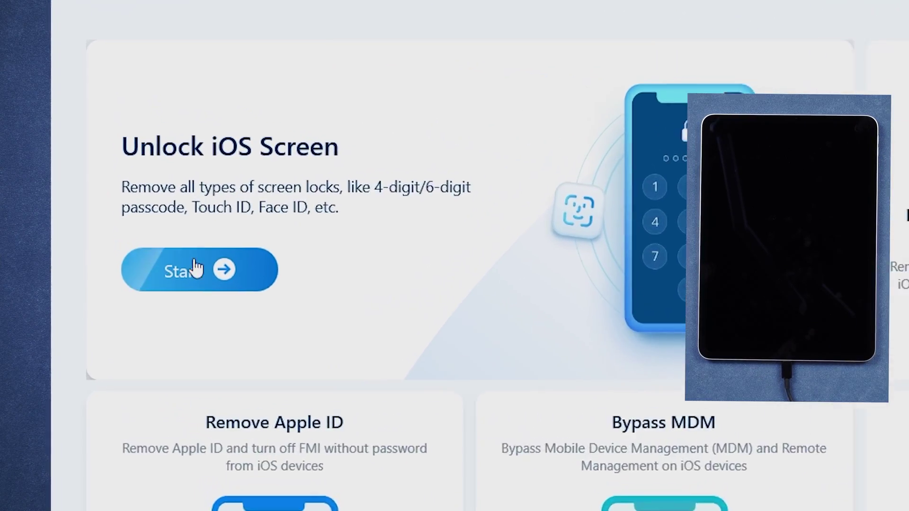
Step: Start Unlock iOS Screen, download the matching iOS firmware, and begin Start to Remove
click(210, 282)
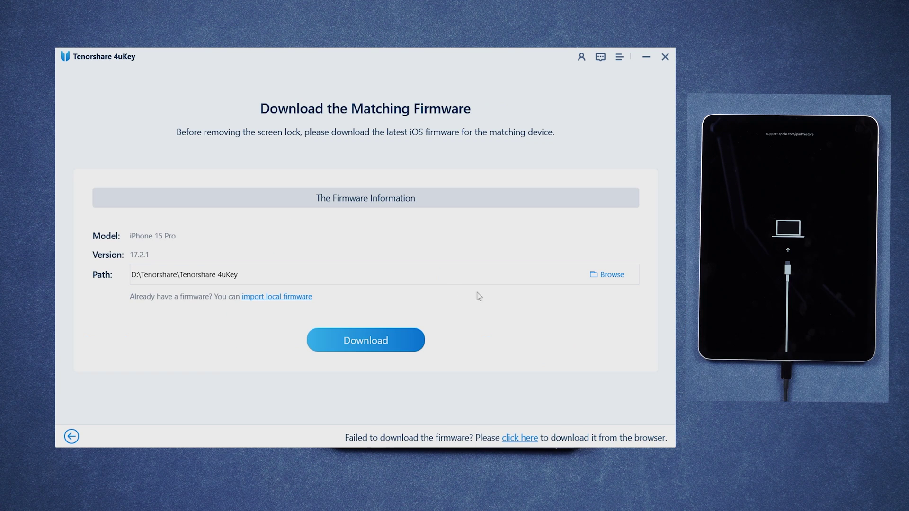
click(388, 340)
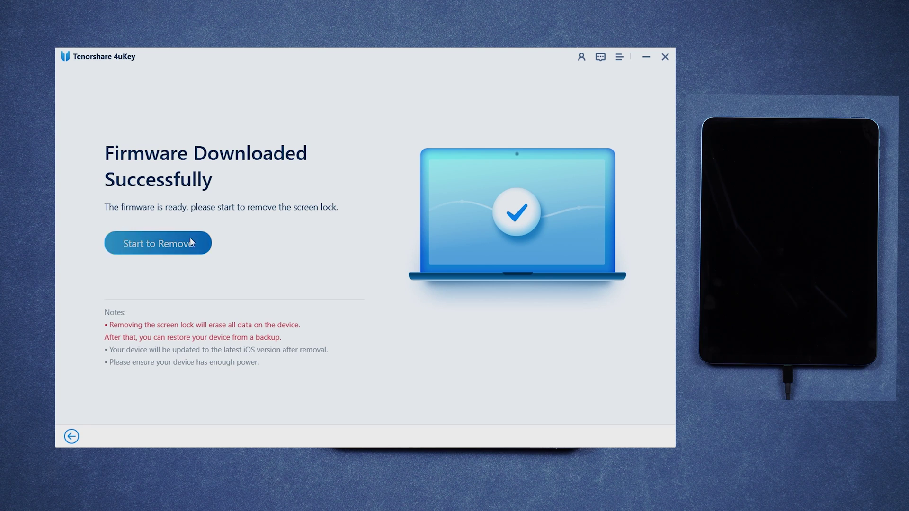
click(204, 244)
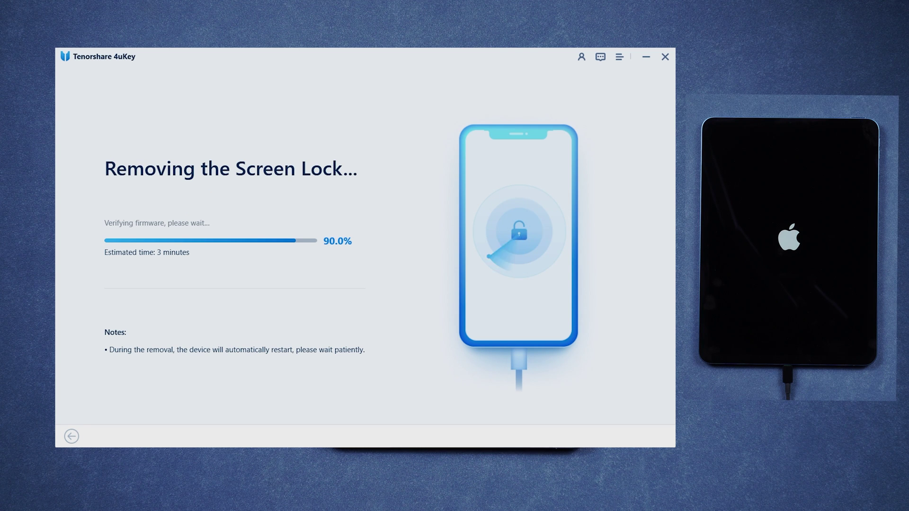